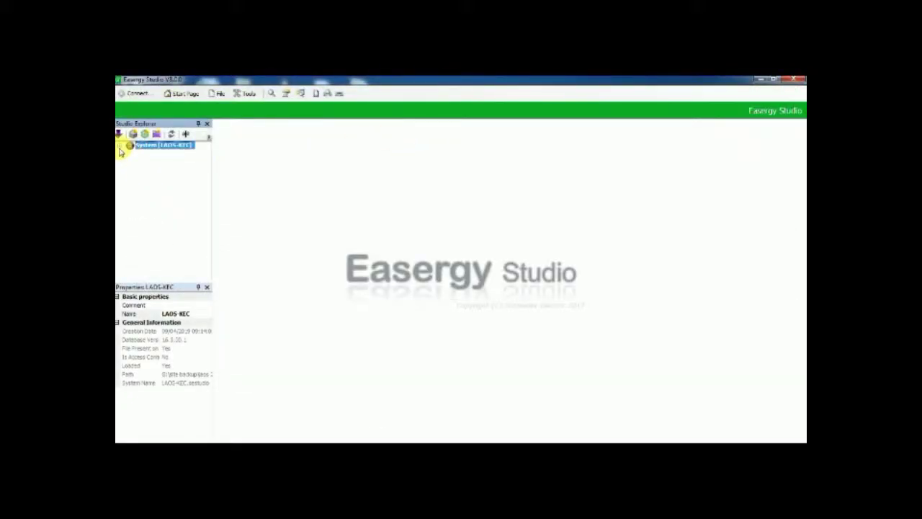
- Create a new file in the first device's MCL 61850 folder and open it in IED Configurator
left_click(120, 146)
left_click(139, 161)
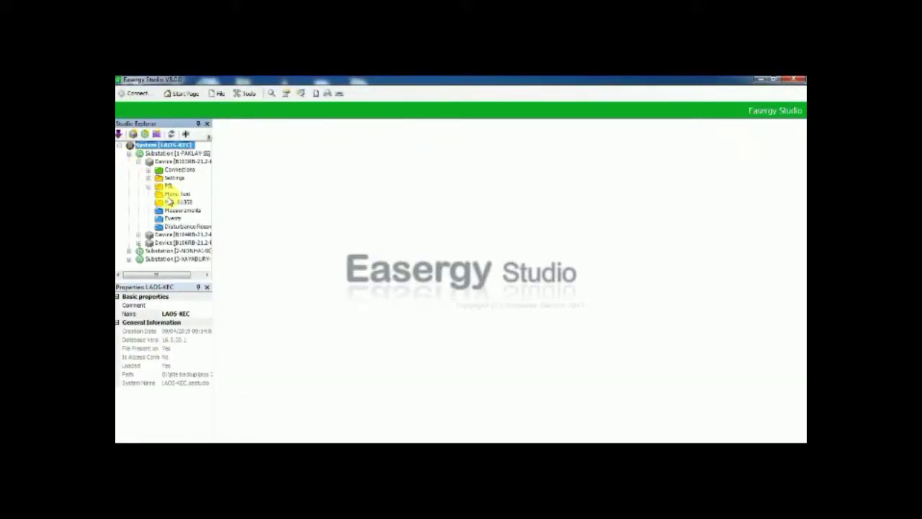
left_click(176, 194)
left_click(181, 205)
right_click(181, 205)
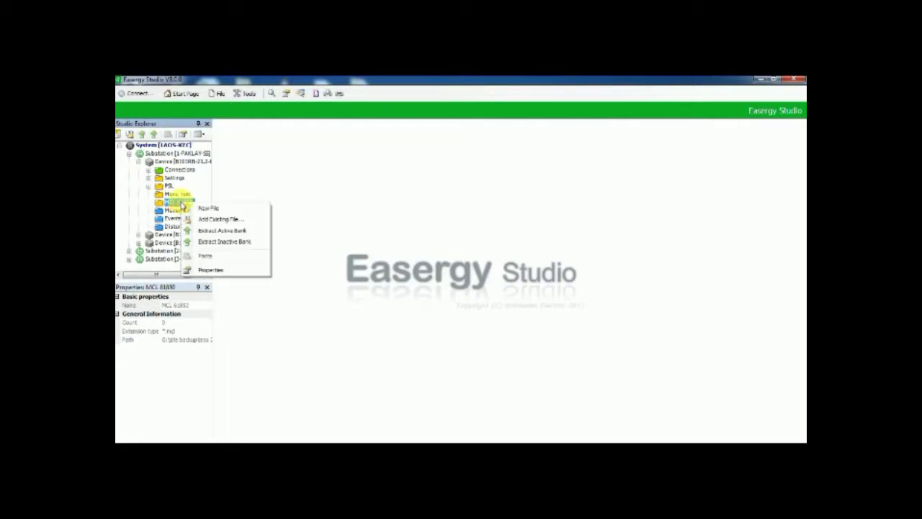
left_click(209, 207)
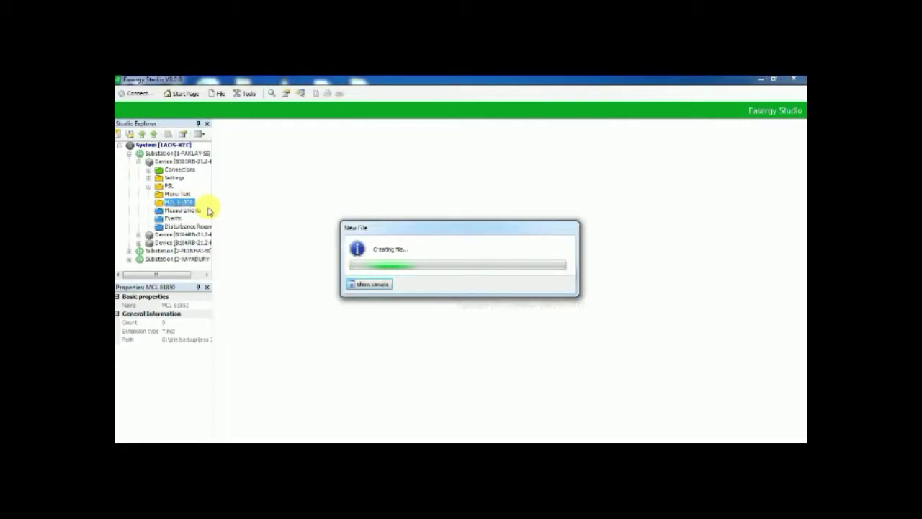
double_click(179, 209)
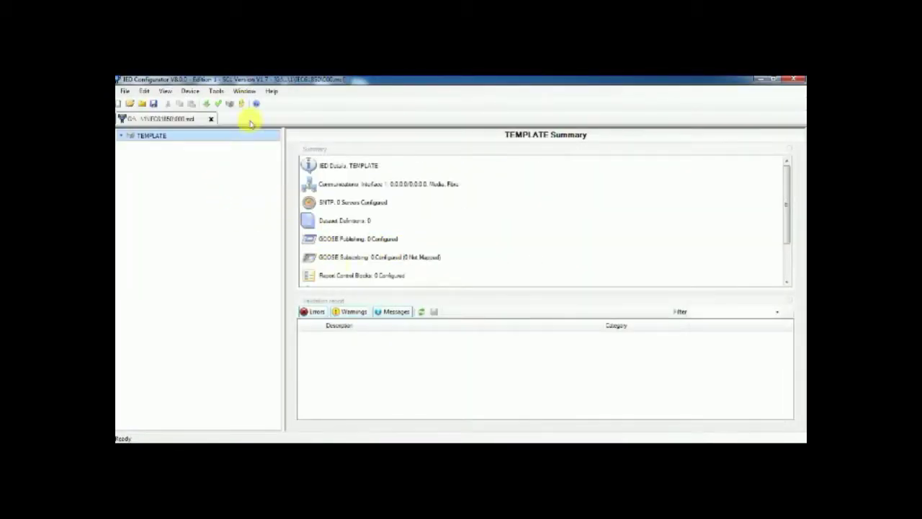
- Switch to manual editing, rename the IED from TEMPLATE to BCE1, and show its communications settings
left_click(243, 109)
double_click(370, 221)
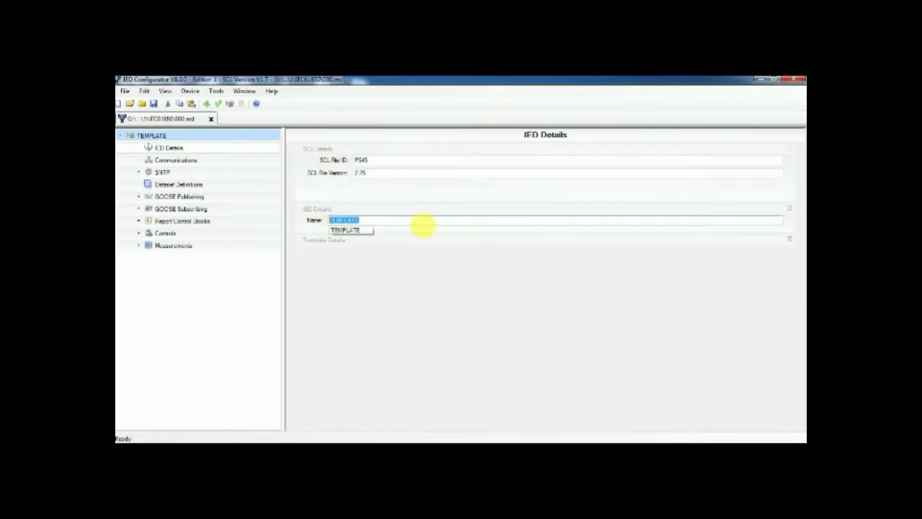
type("SCL")
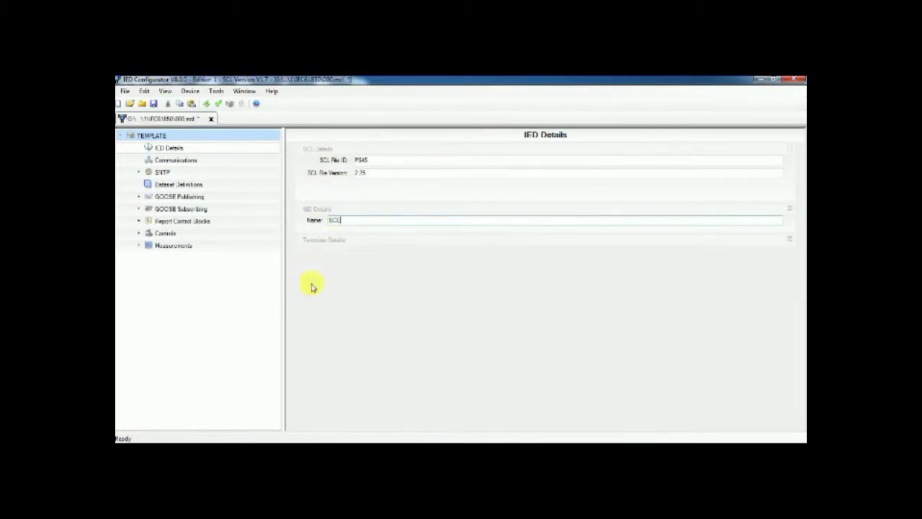
type("E")
left_click(206, 160)
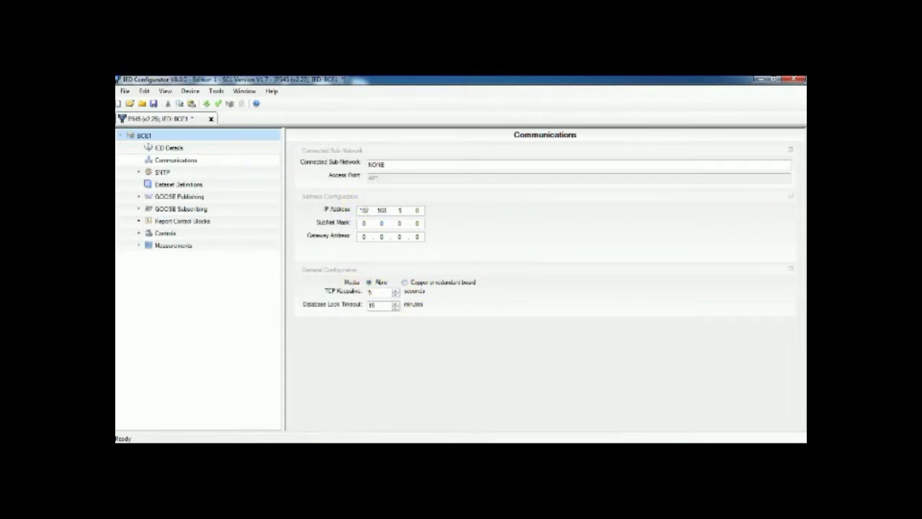
- Set BCE1's subnet mask to 255.255.255.0
left_click(417, 220)
left_click(364, 222)
type("255255.255")
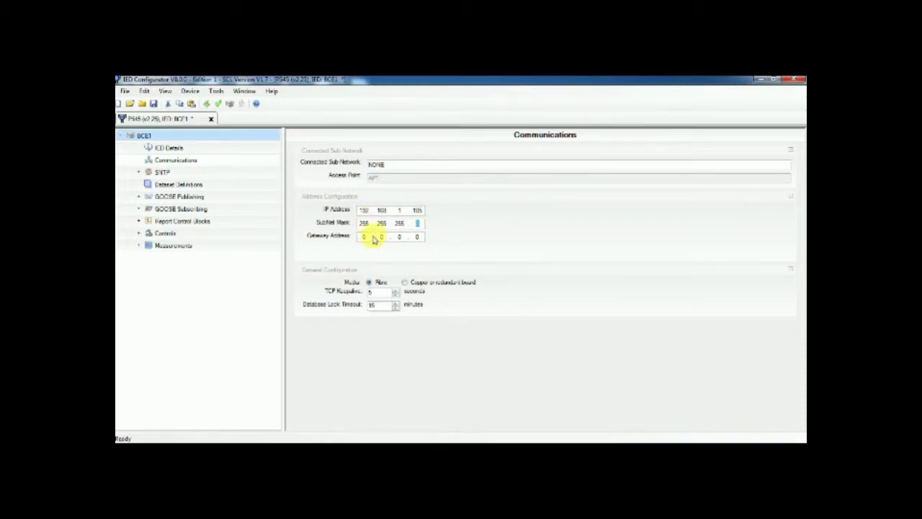
- Enter IP addresses for SNTP External Server 1 and External Server 2
left_click(170, 173)
left_click(368, 199)
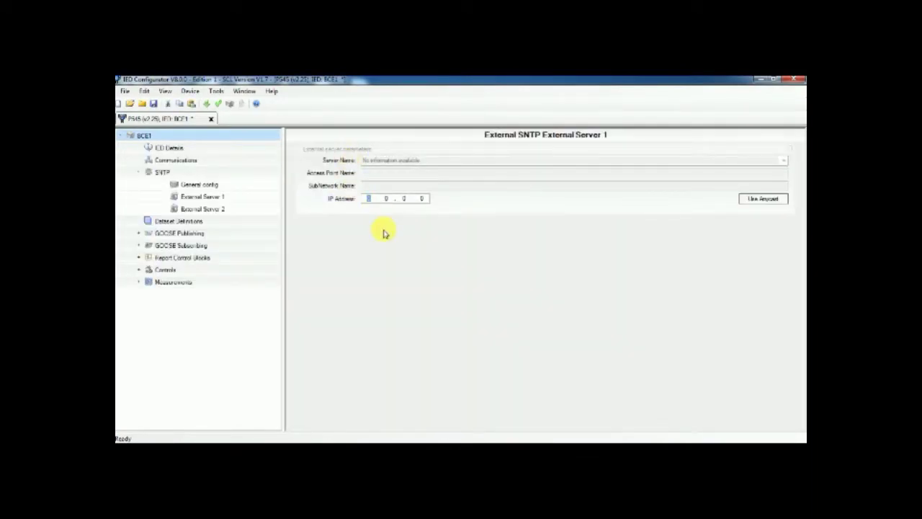
left_click(209, 174)
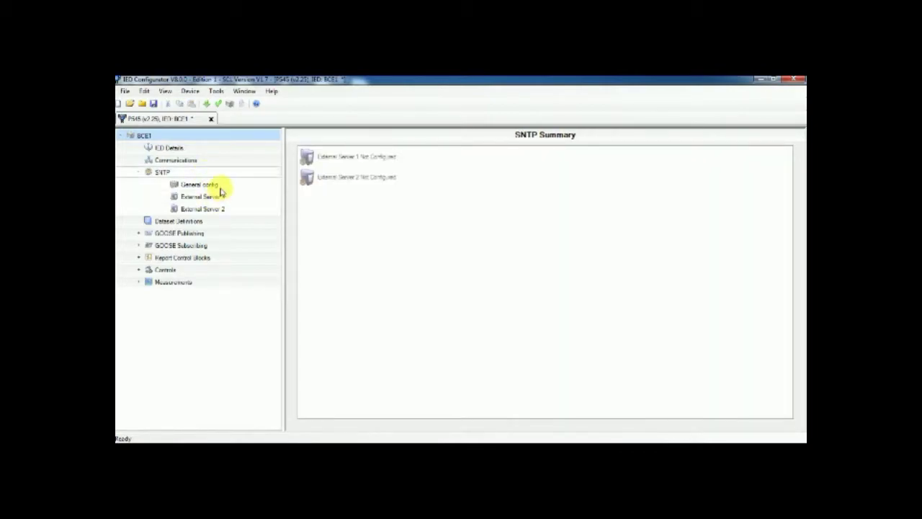
left_click(213, 197)
left_click(367, 198)
type("192.168.1.0")
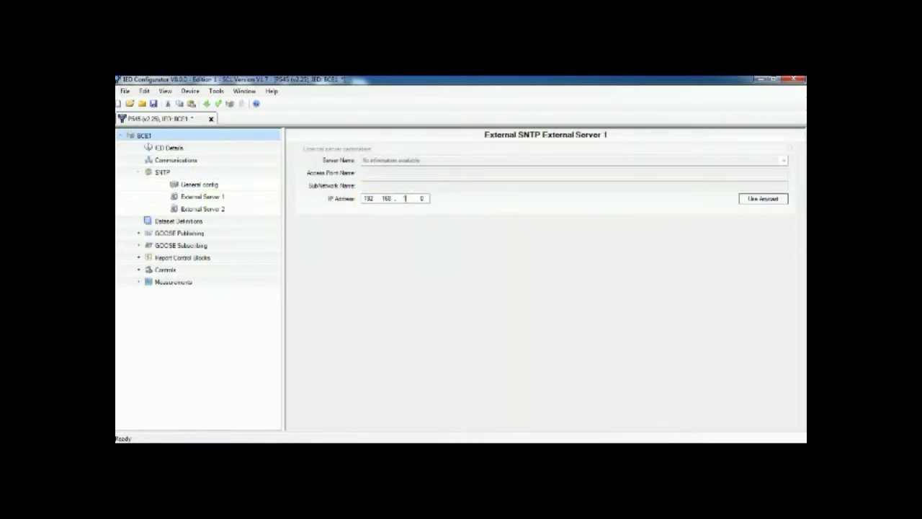
left_click(428, 199)
left_click(202, 208)
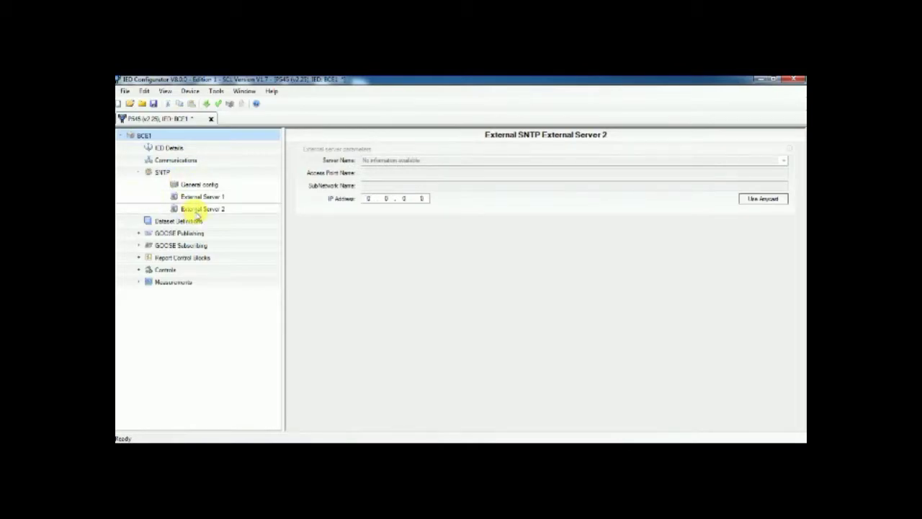
left_click(369, 198)
type("192.168.1.2")
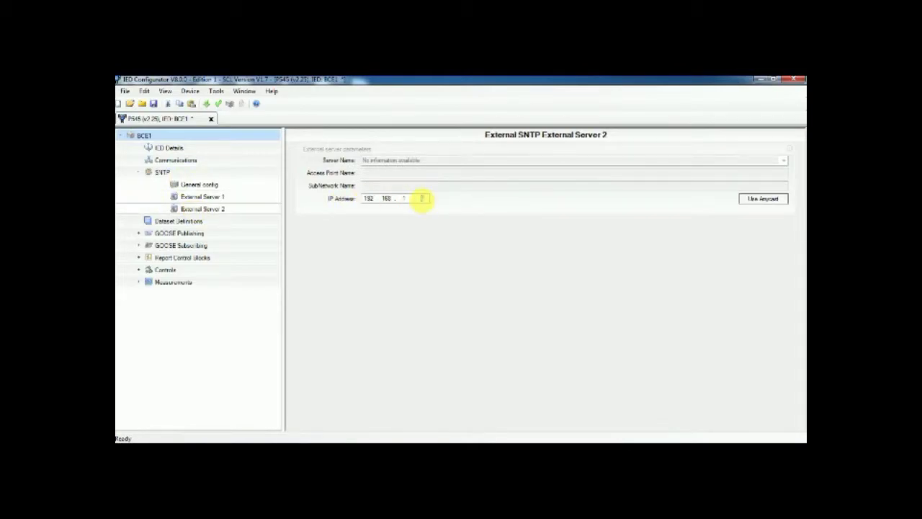
left_click(139, 173)
- Create Dataset1 located at System\LLN0
left_click(155, 186)
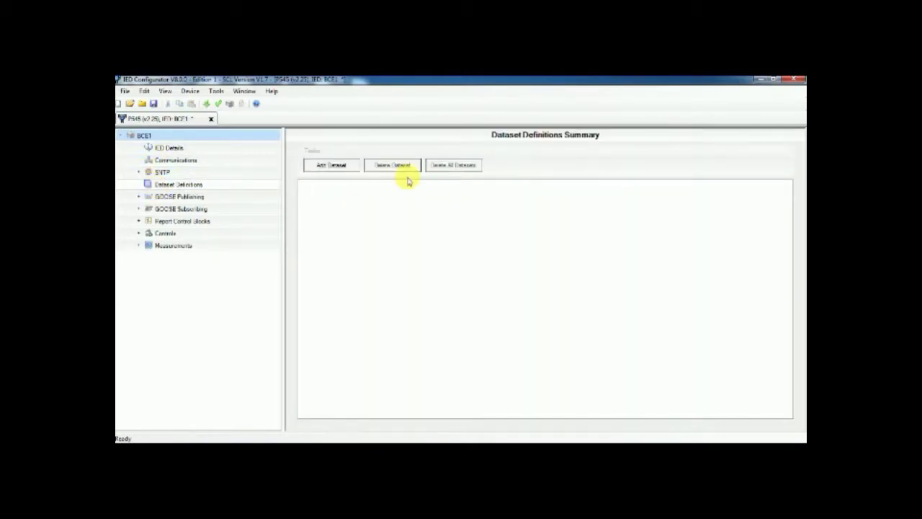
left_click(347, 166)
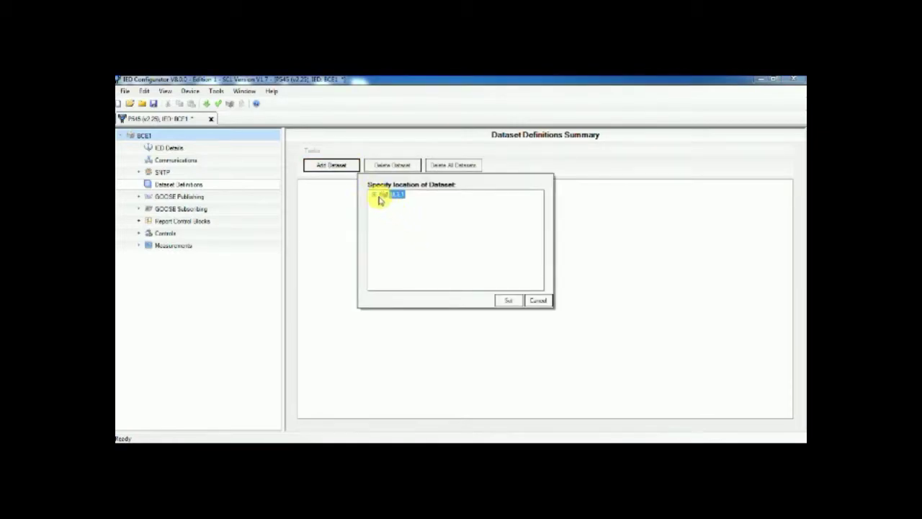
double_click(379, 195)
double_click(389, 238)
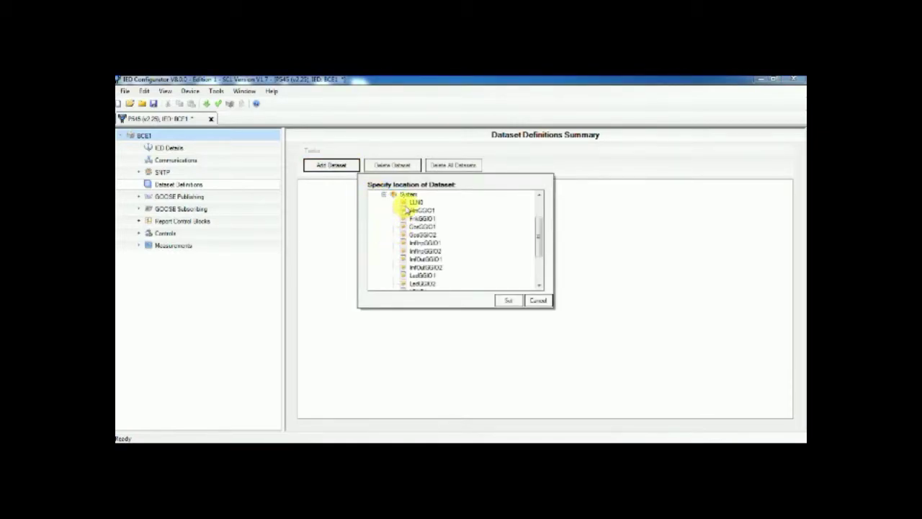
left_click(416, 202)
left_click(507, 299)
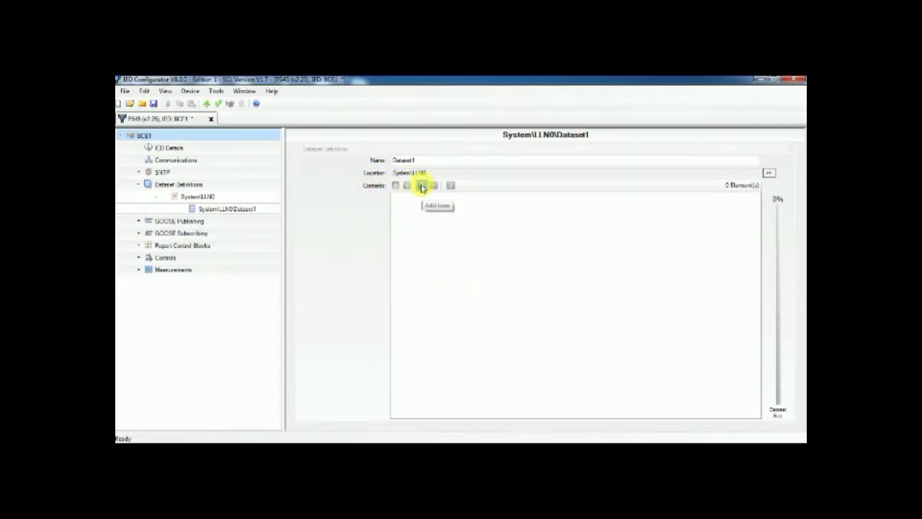
- Add the eight GosGGIO1 ST Ind1–Ind8 indication signals to Dataset1
left_click(422, 186)
left_click(358, 180)
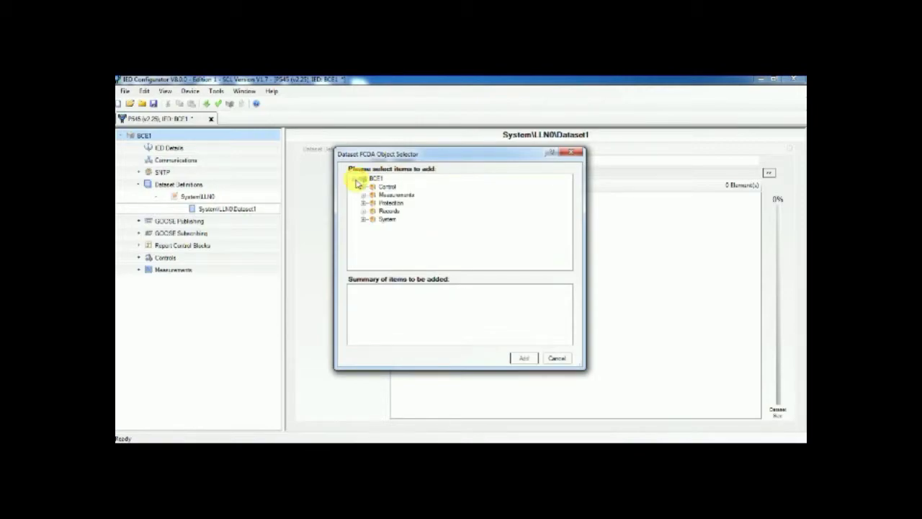
left_click(365, 220)
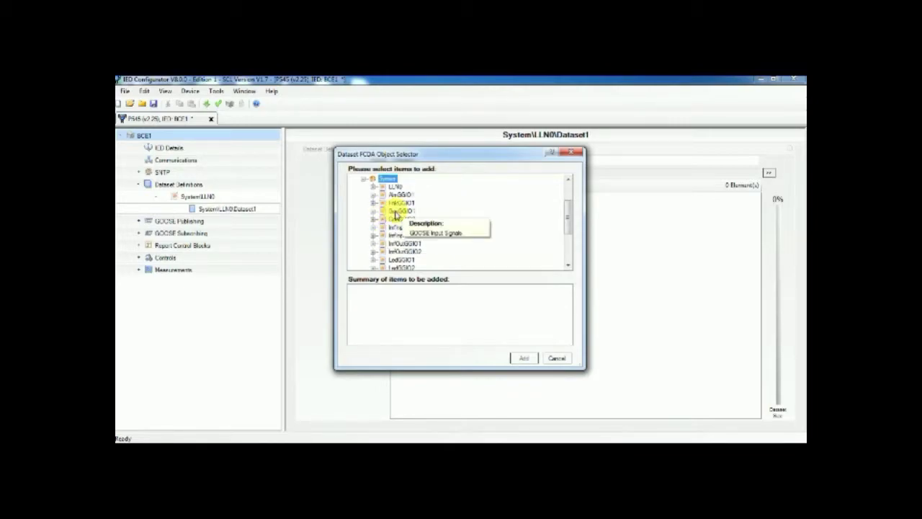
left_click(373, 211)
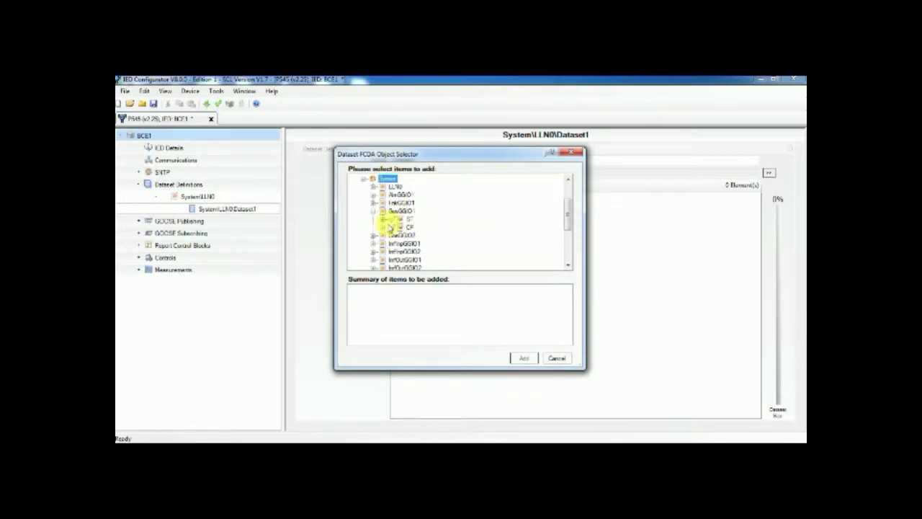
left_click(524, 358)
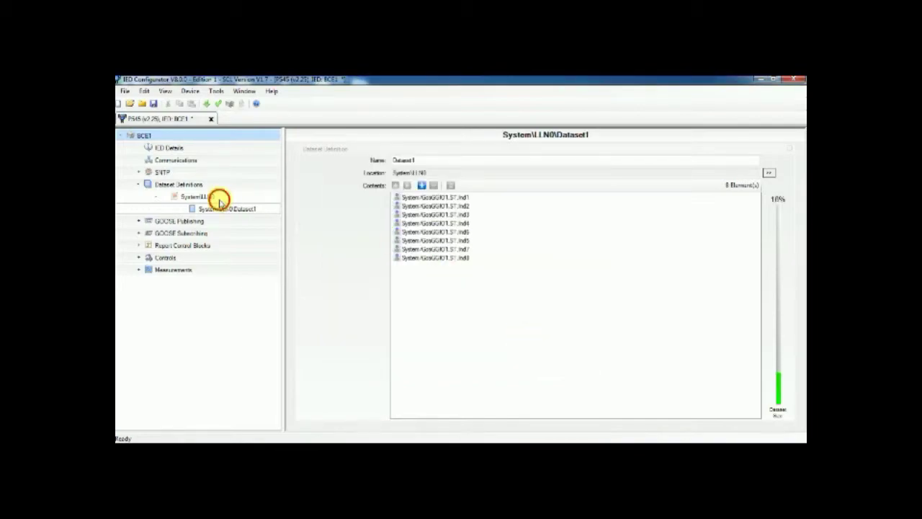
left_click(216, 199)
- Create Dataset2 located at System\LLN0
right_click(215, 198)
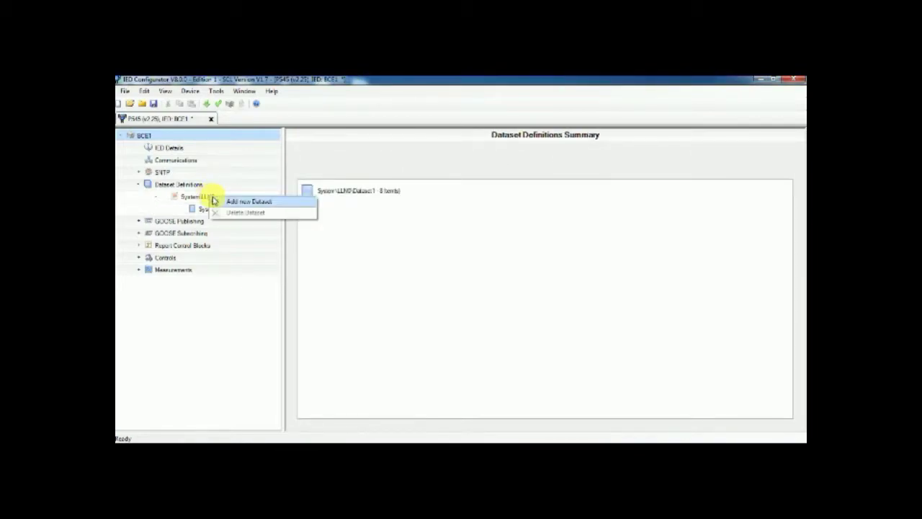
left_click(248, 199)
left_click(242, 226)
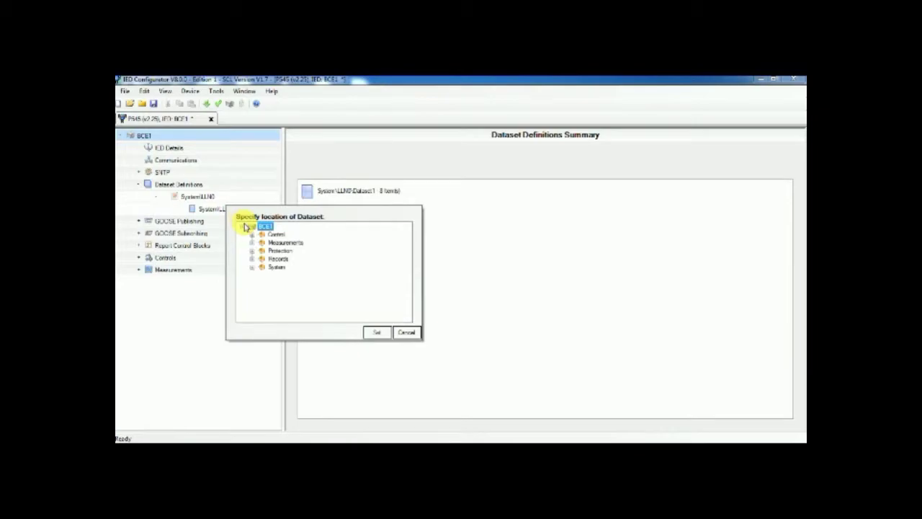
left_click(254, 268)
left_click(285, 232)
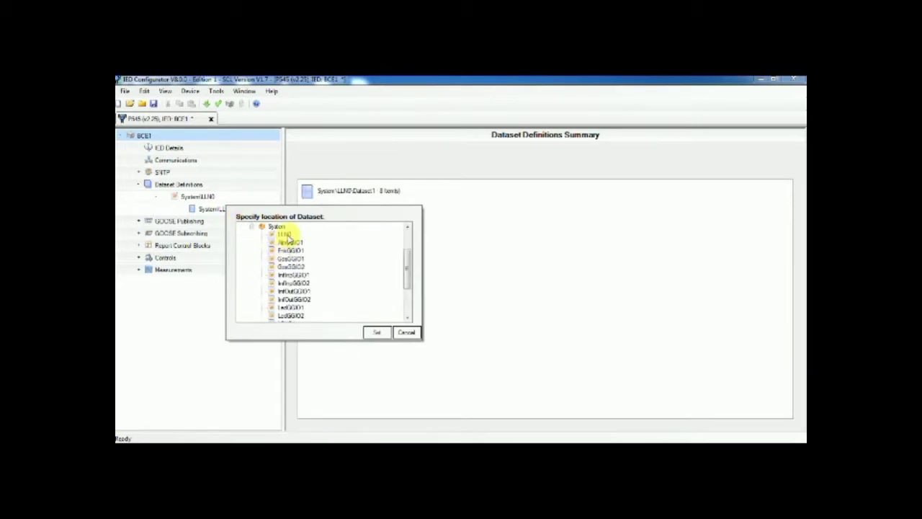
left_click(376, 332)
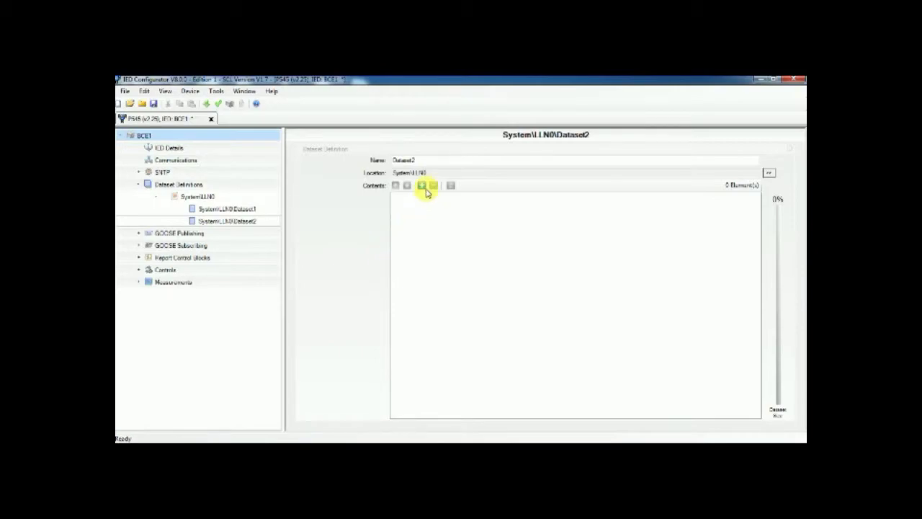
- Add the DifPDIF1 ST.Op operate signal to Dataset2
left_click(421, 185)
left_click(352, 179)
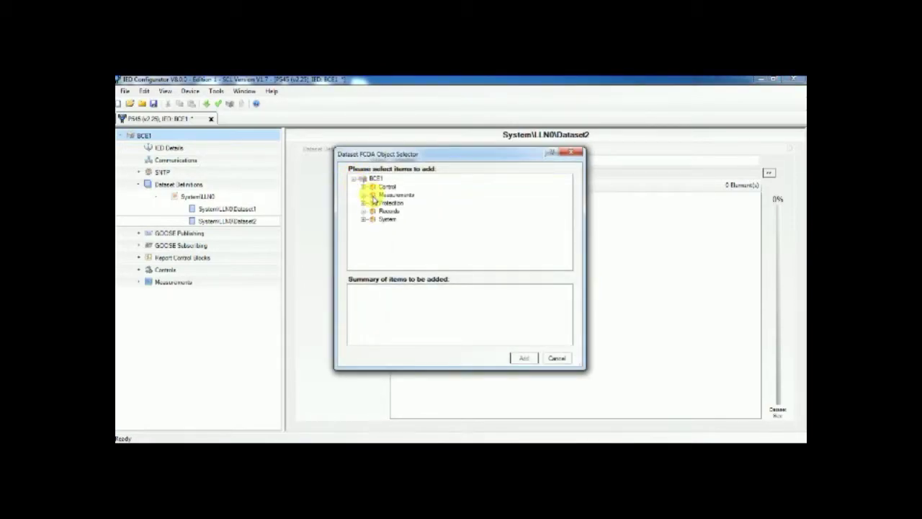
left_click(361, 199)
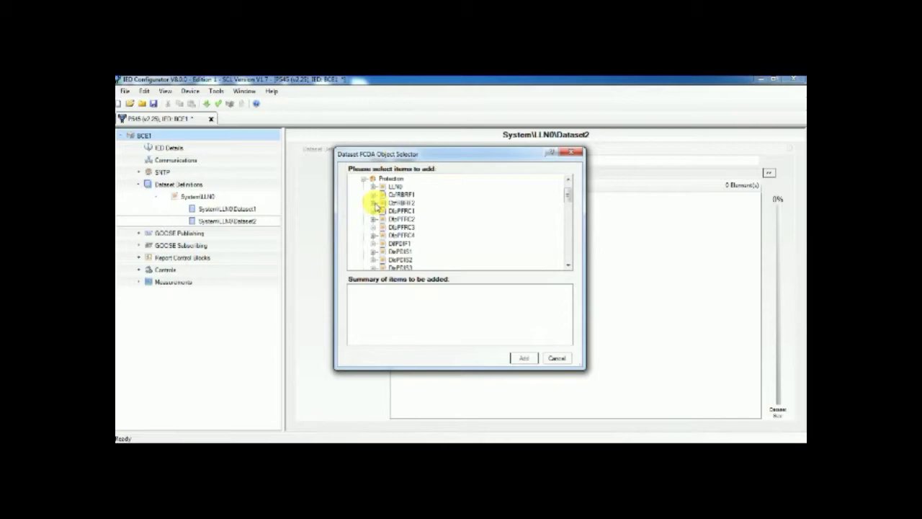
left_click(374, 245)
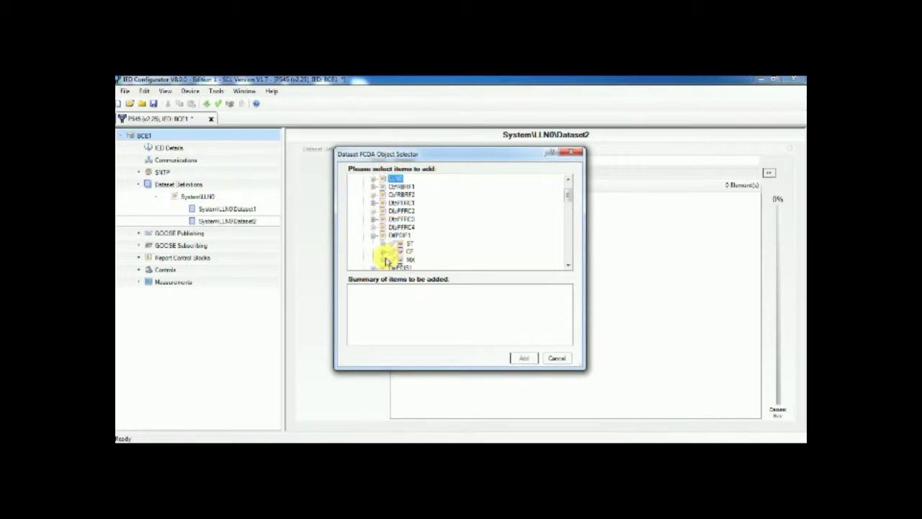
left_click(382, 244)
left_click(401, 260)
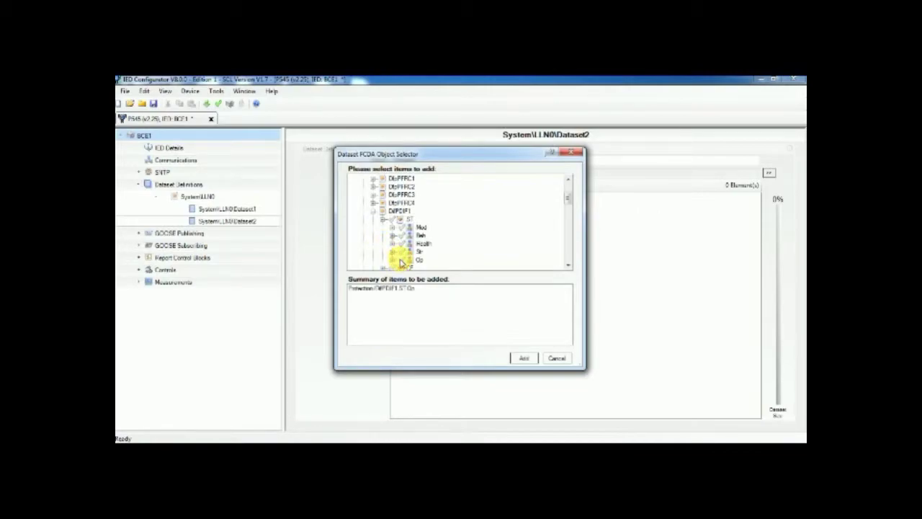
- Add the operate signals of EfdPTOC1–3, NgcPTOC and the other protection functions
scroll(376, 224, "down", 2)
left_click(377, 221)
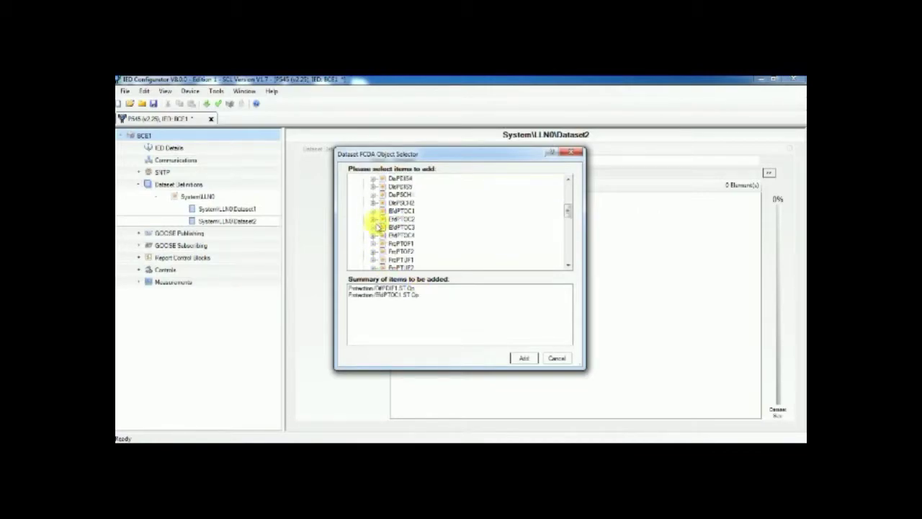
left_click(408, 262)
left_click(387, 216)
left_click(402, 251)
scroll(375, 221, "down", 2)
left_click(377, 220)
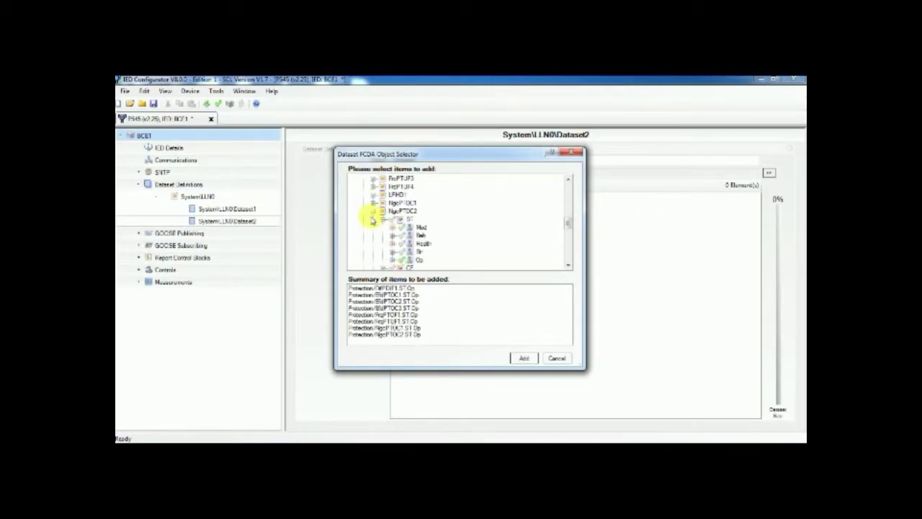
left_click(401, 251)
scroll(375, 220, "down", 2)
left_click(375, 224)
scroll(375, 224, "down", 2)
left_click(376, 238)
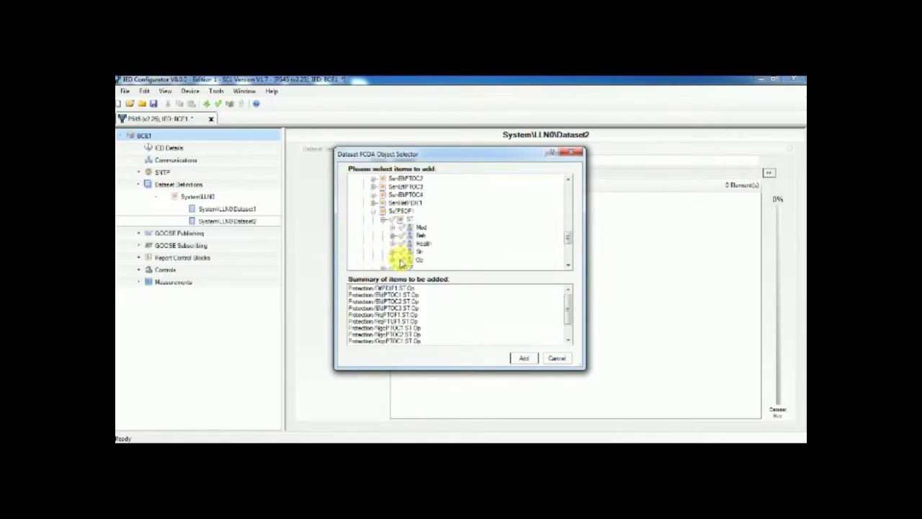
scroll(381, 245, "down", 3)
scroll(385, 250, "down", 3)
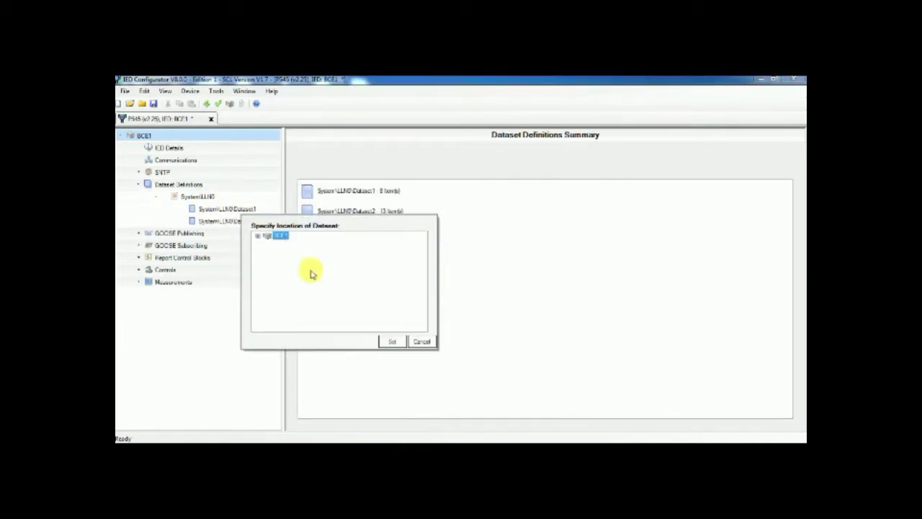
- Create Dataset3 at System\LLN0 and validate the whole configuration
left_click(392, 343)
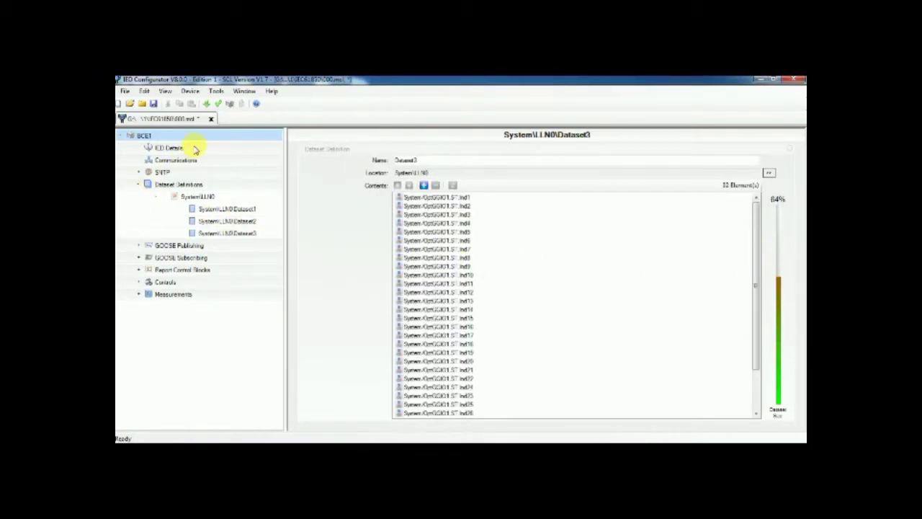
left_click(218, 103)
- Give gcb01 MAC ending 03-DE, application ID 3, Dataset1 and a raised revision, then save
left_click(139, 244)
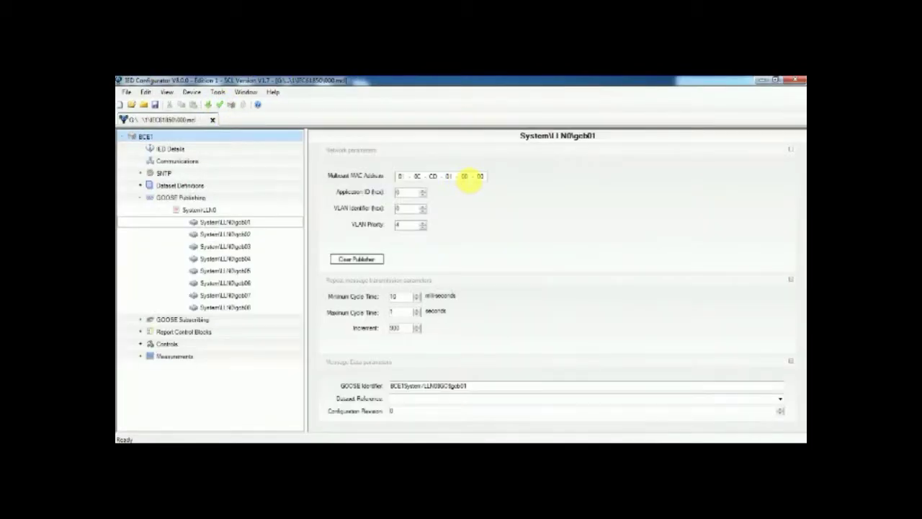
type("0")
left_click(404, 193)
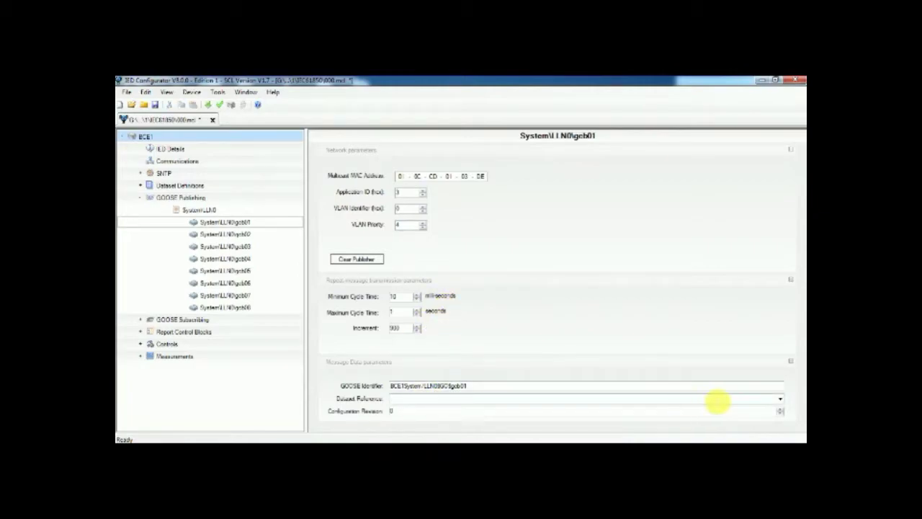
left_click(780, 398)
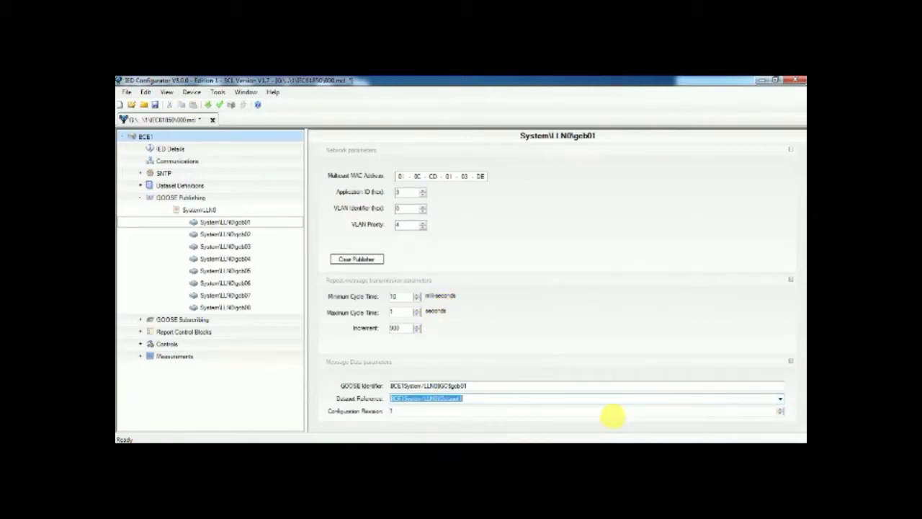
left_click(454, 412)
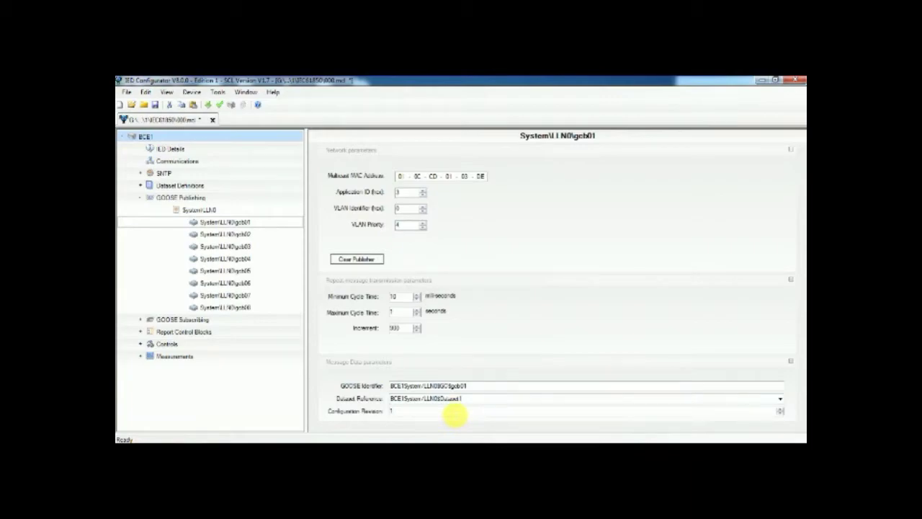
type("005")
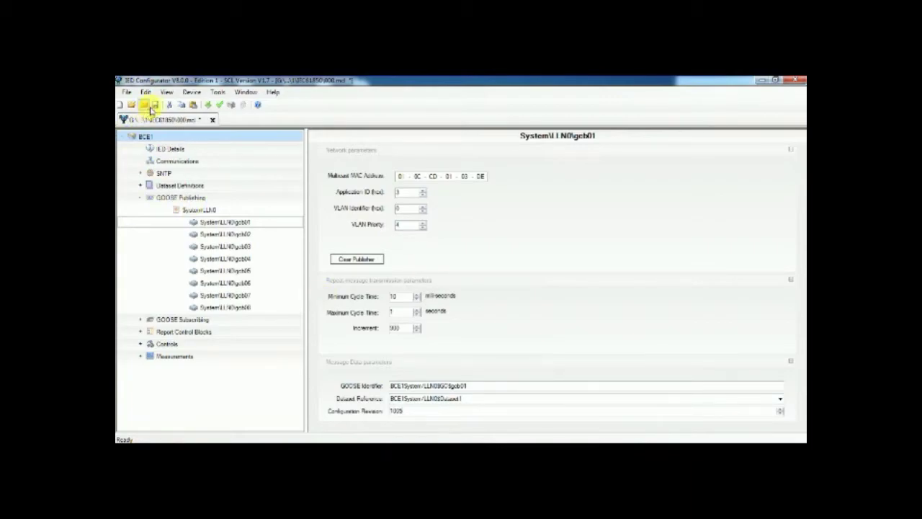
left_click(155, 105)
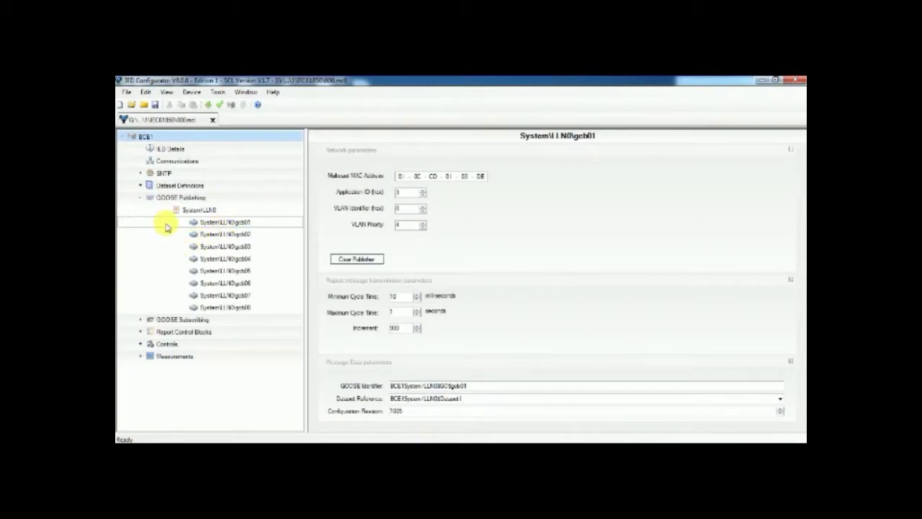
- Replace gcb01's GOOSE identifier with 'shed'
left_click(145, 199)
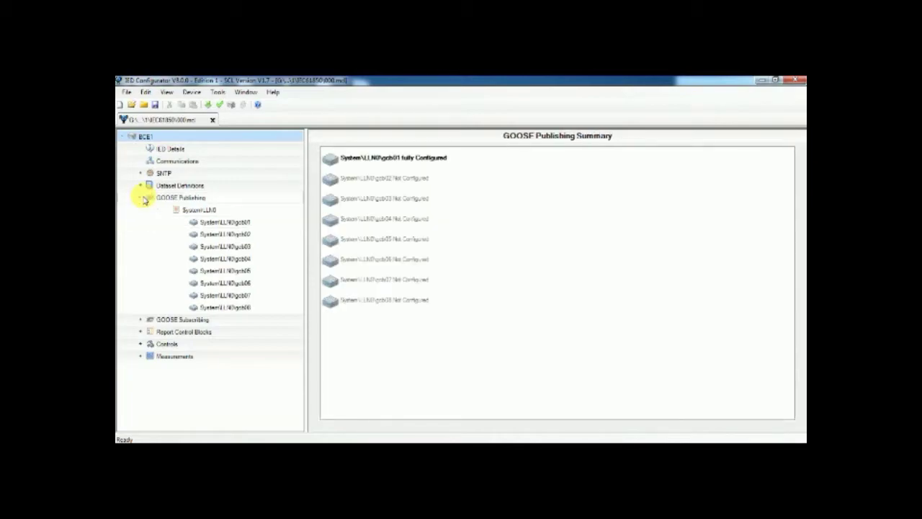
left_click(212, 222)
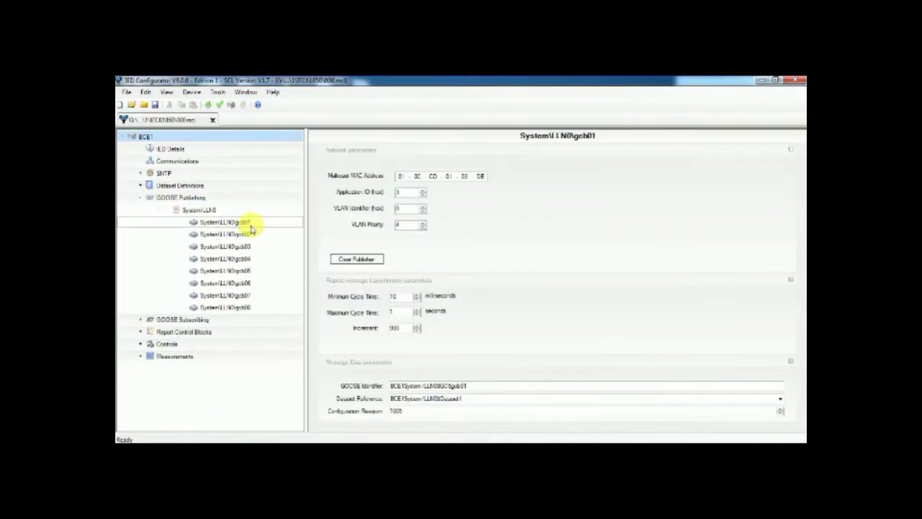
left_click_drag(490, 385, 389, 385)
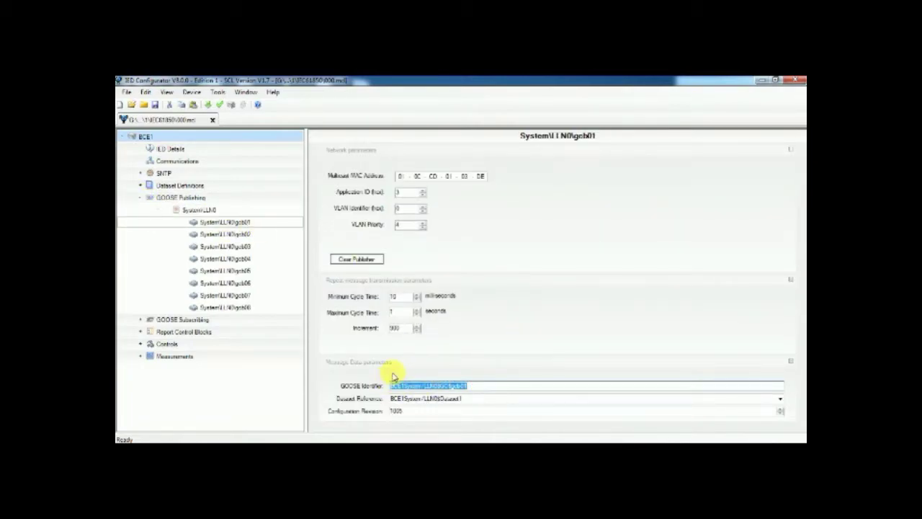
type("shed")
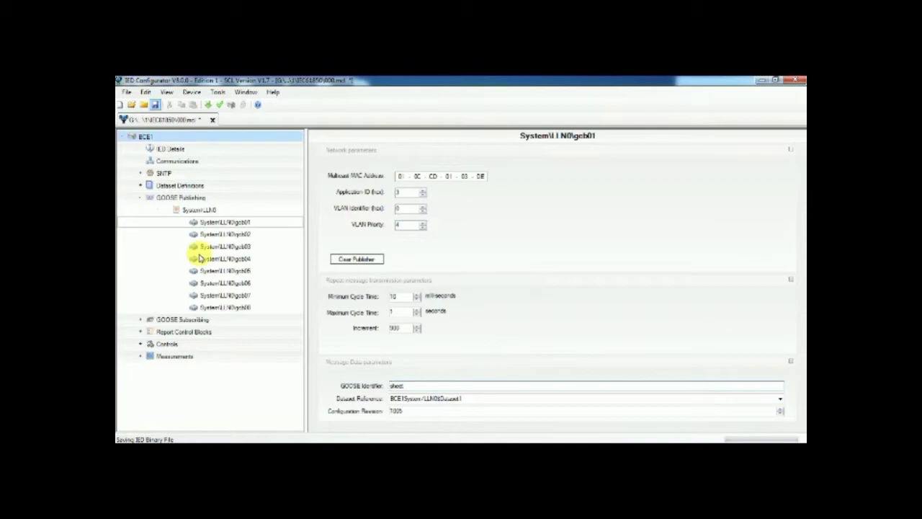
- Link urcbA to Dataset1 and set its configuration revision
left_click(159, 211)
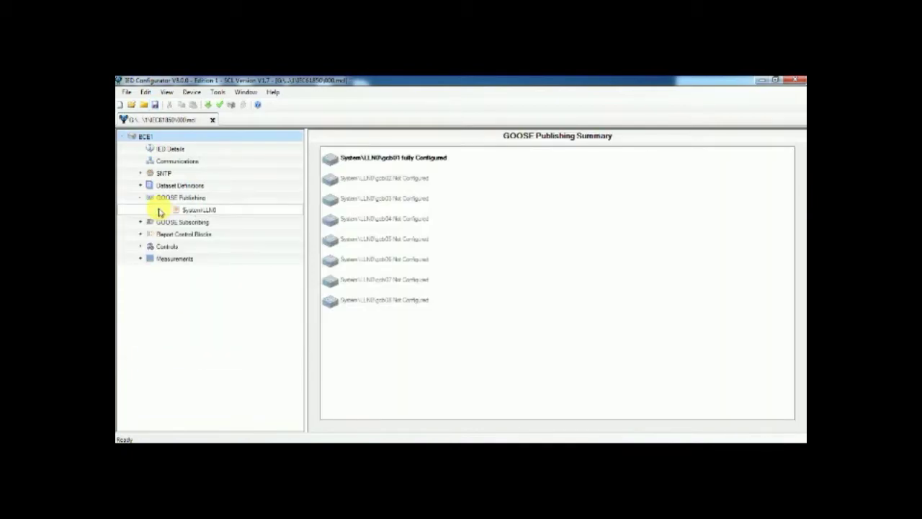
left_click(142, 235)
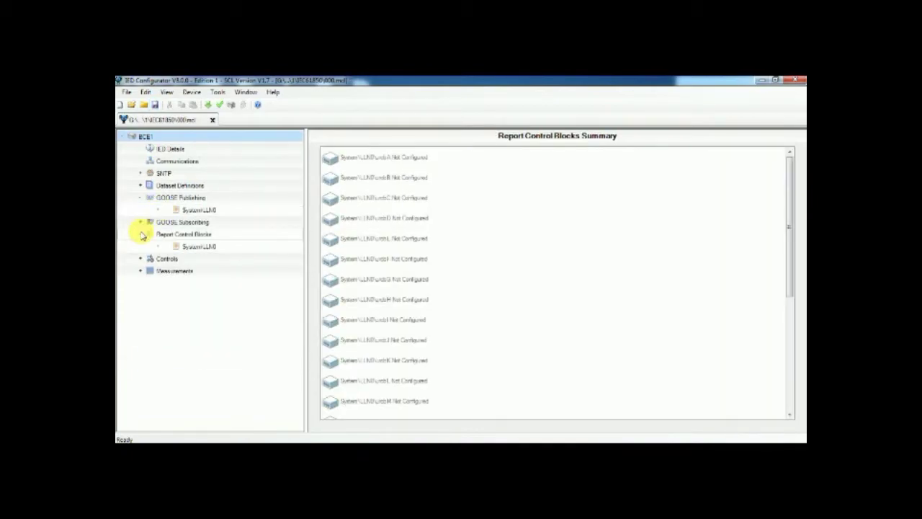
left_click(157, 246)
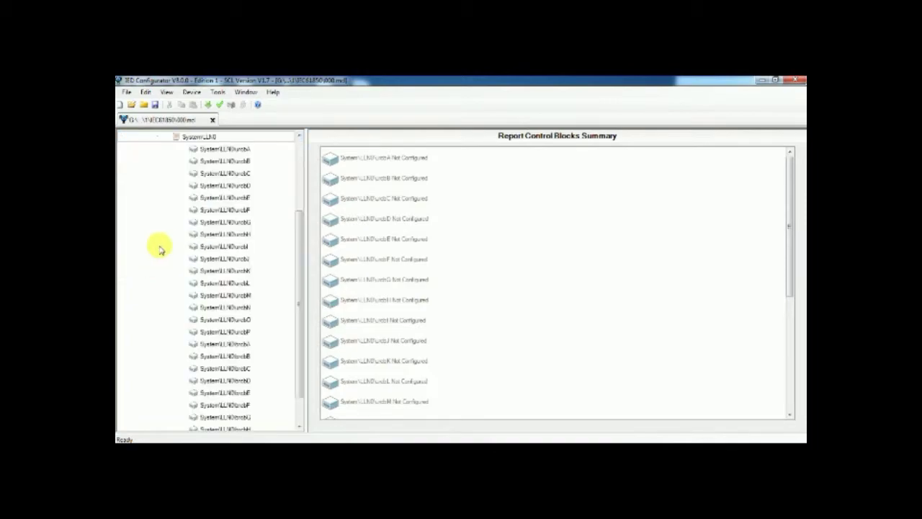
left_click(249, 148)
left_click(780, 200)
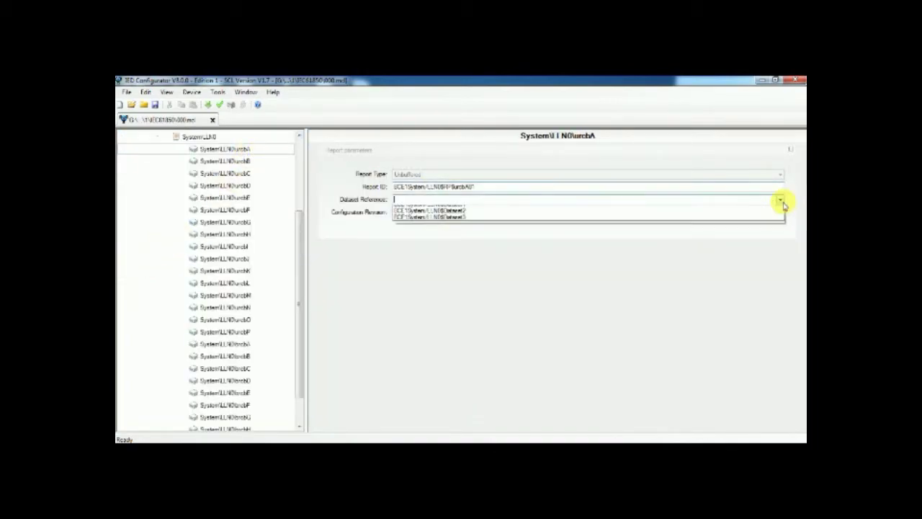
left_click(752, 210)
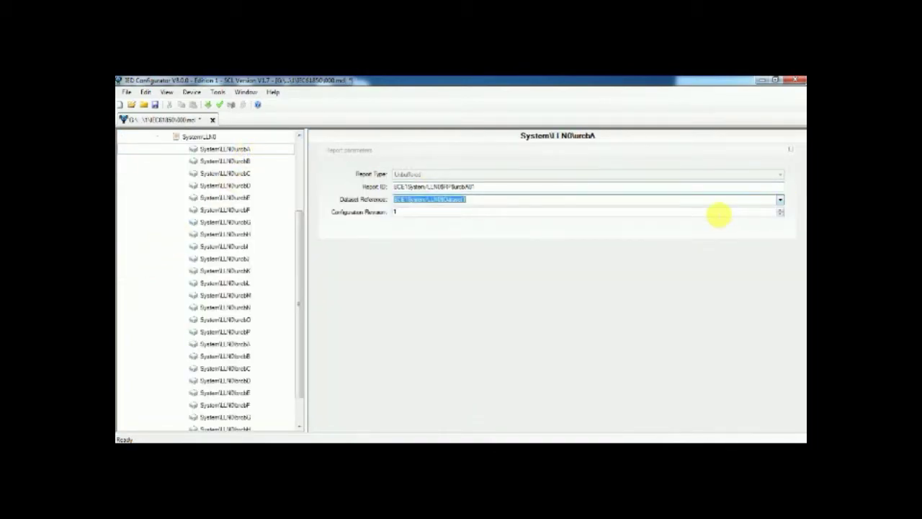
type("000")
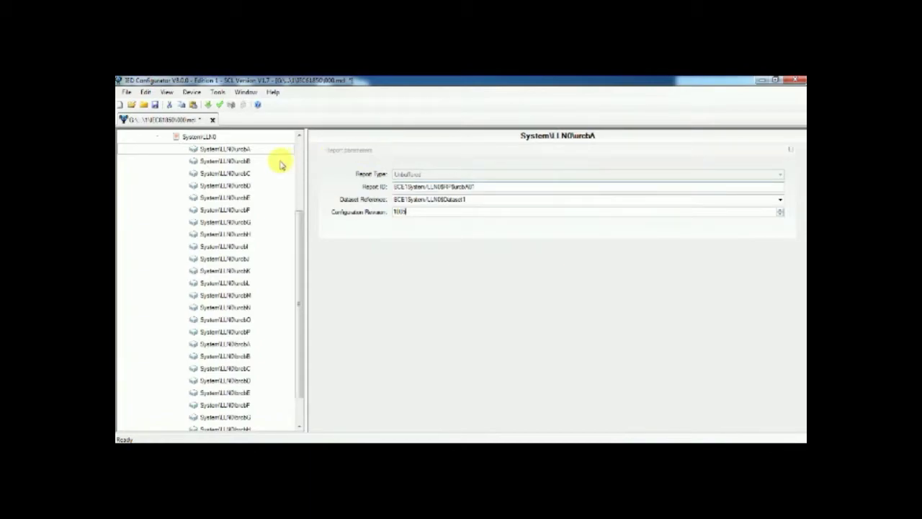
- Link urcbB to Dataset2 with a new revision, and urcbC to Dataset3
left_click(256, 162)
left_click(780, 199)
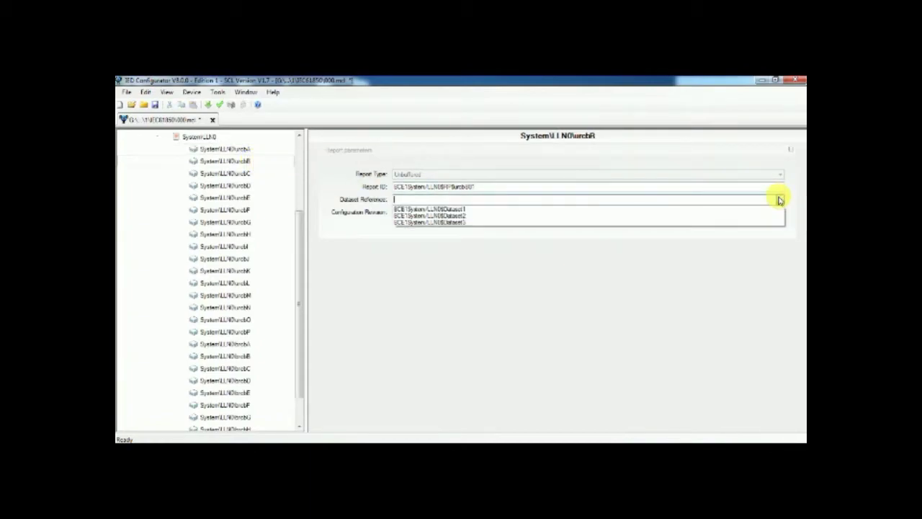
left_click(741, 209)
left_click(617, 214)
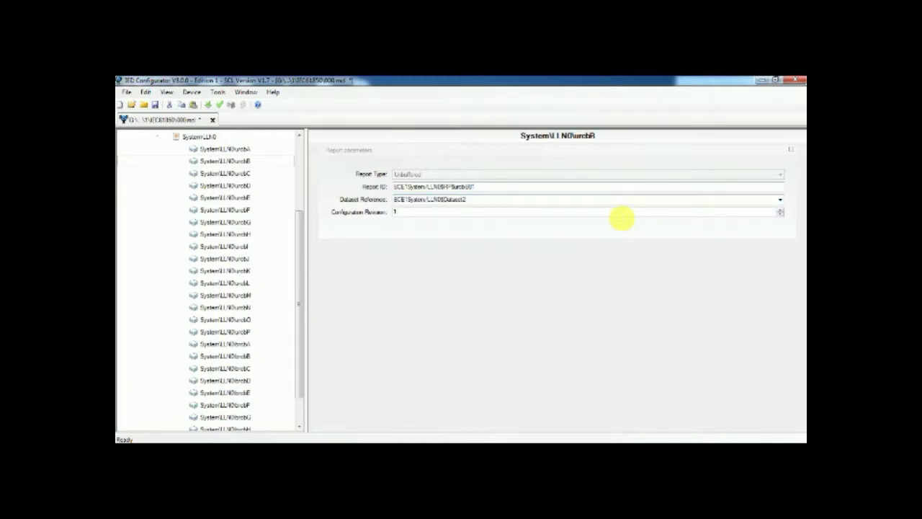
type("000")
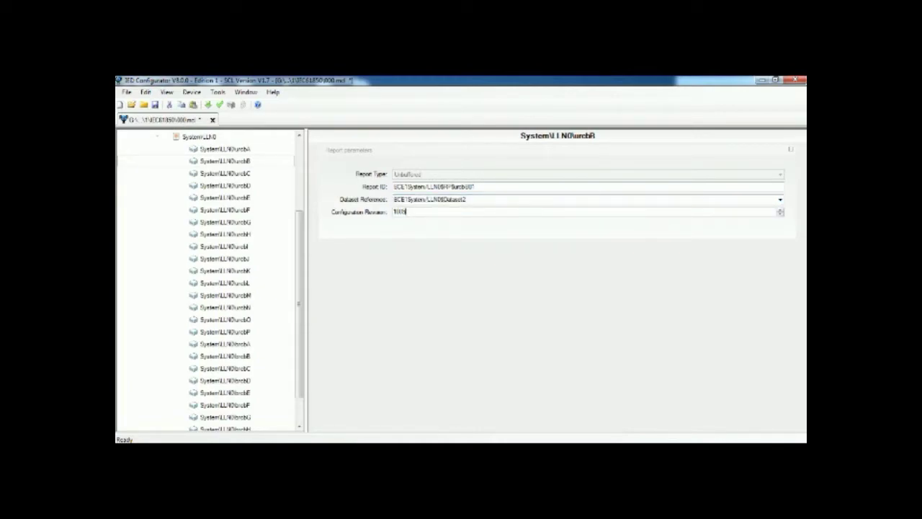
left_click(252, 174)
left_click(749, 199)
left_click(733, 220)
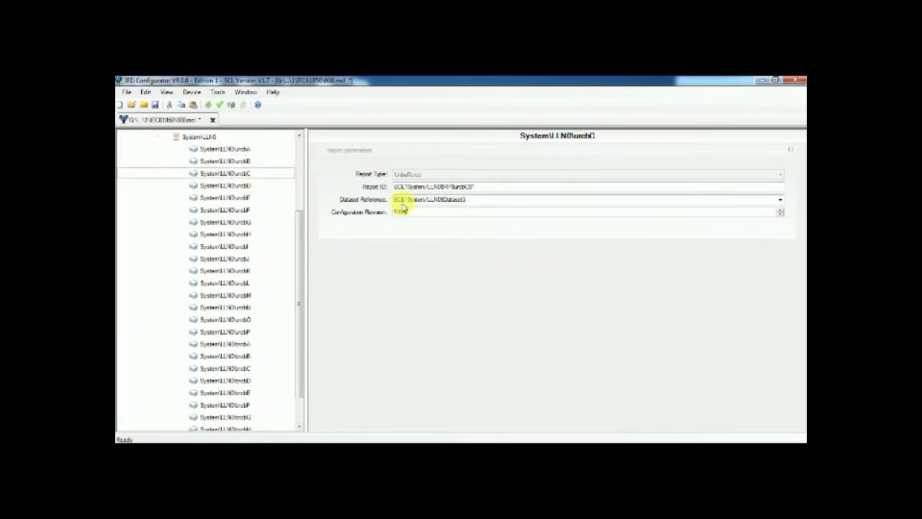
- Assign datasets to urcbD, urcbE and urcbF, then review the report control blocks summary
left_click(225, 185)
left_click(781, 199)
left_click(741, 210)
left_click(225, 197)
left_click(780, 199)
left_click(706, 222)
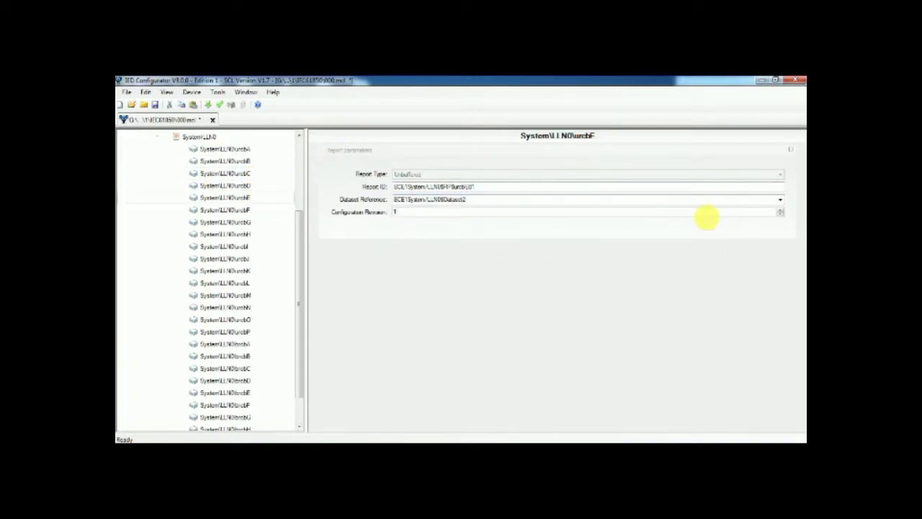
left_click(225, 210)
left_click(781, 199)
left_click(706, 222)
left_click(198, 136)
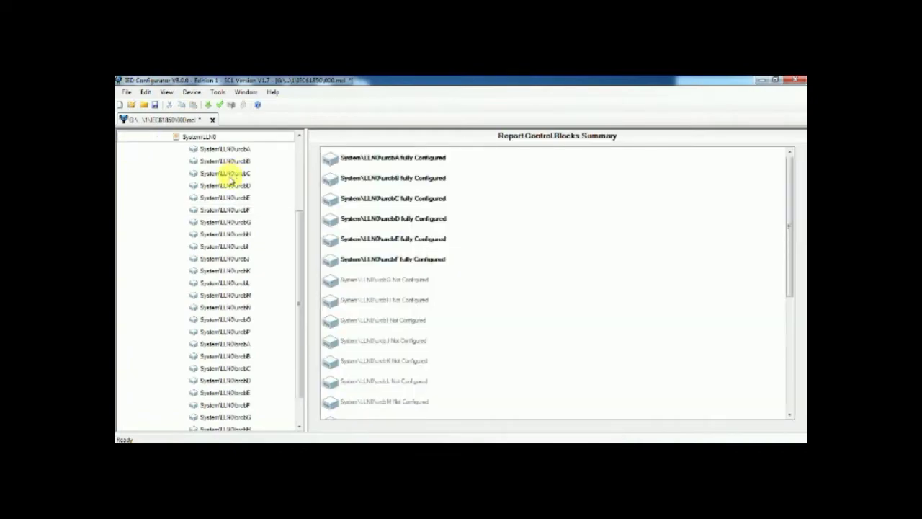
left_click(155, 104)
left_click(144, 236)
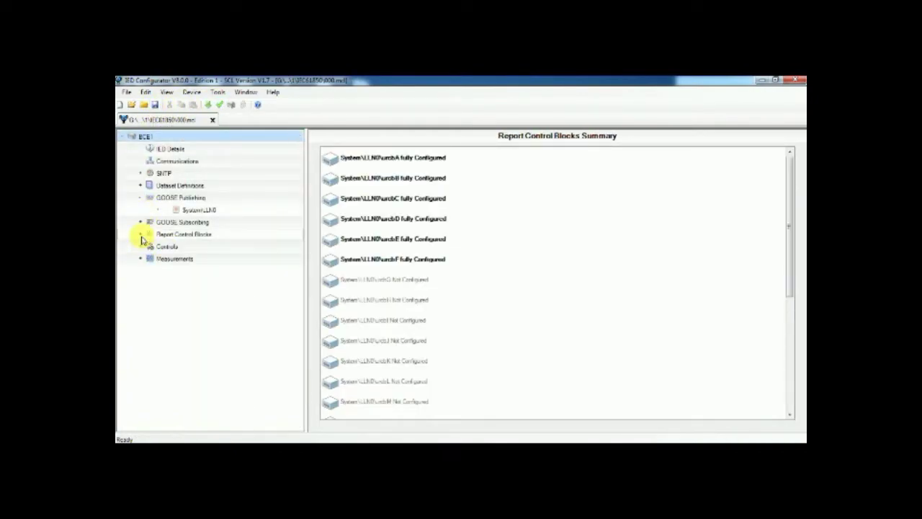
- Link brcbA to Dataset1 and set its configuration revision
left_click(144, 237)
scroll(299, 336, "down", 10)
left_click(241, 308)
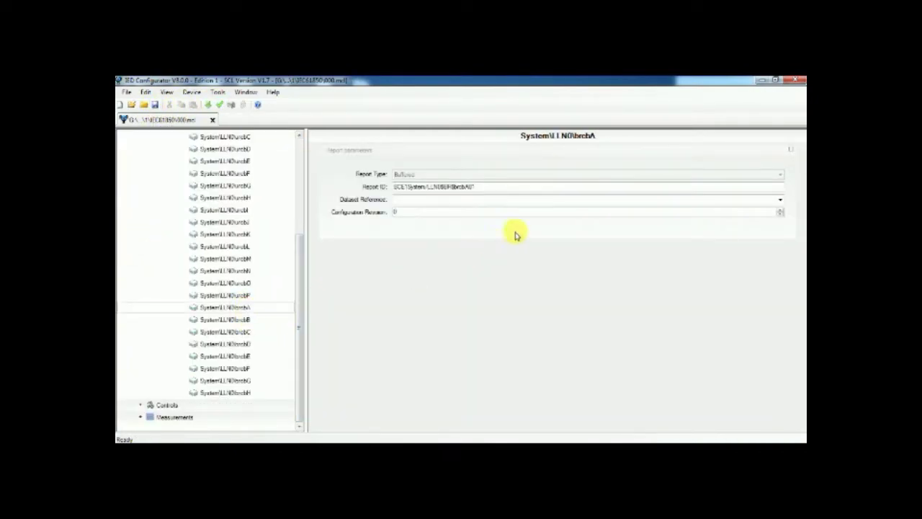
left_click(779, 201)
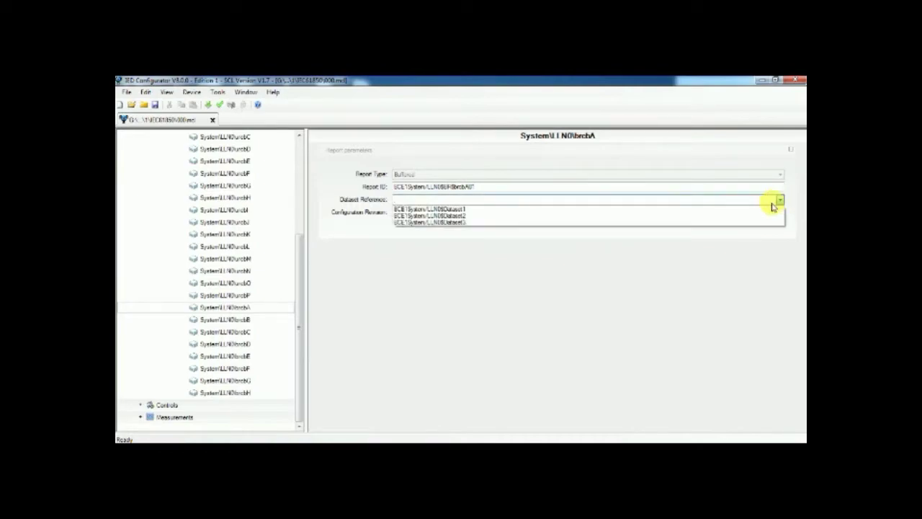
left_click(769, 209)
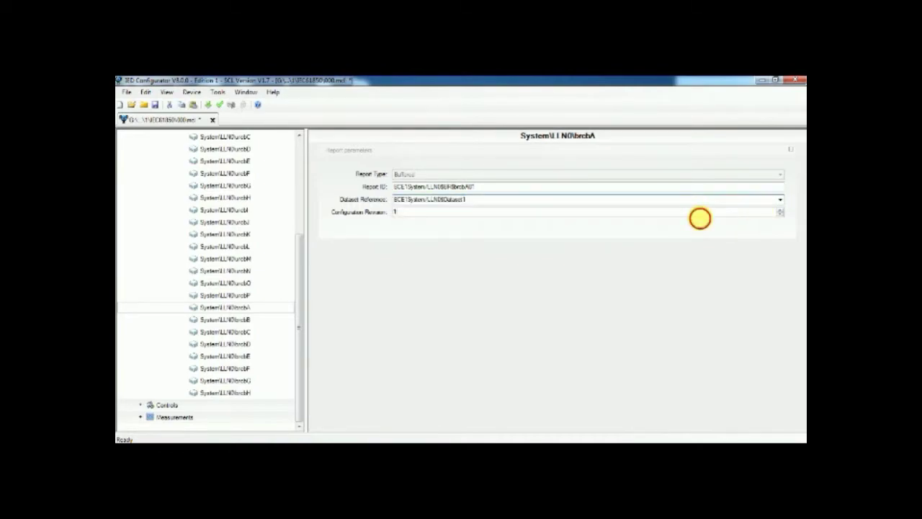
type("005")
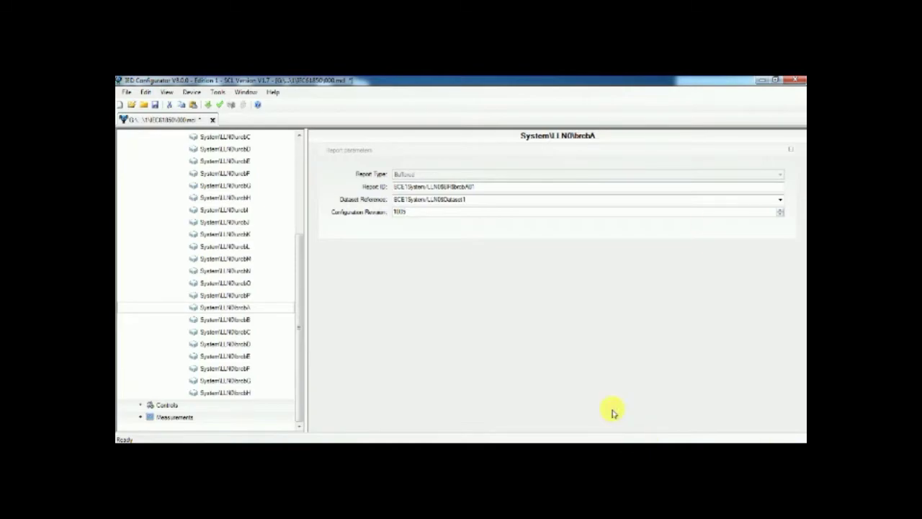
- Link brcbB to Dataset2 and brcbC to Dataset3 with revisions, then validate the configuration
left_click(225, 319)
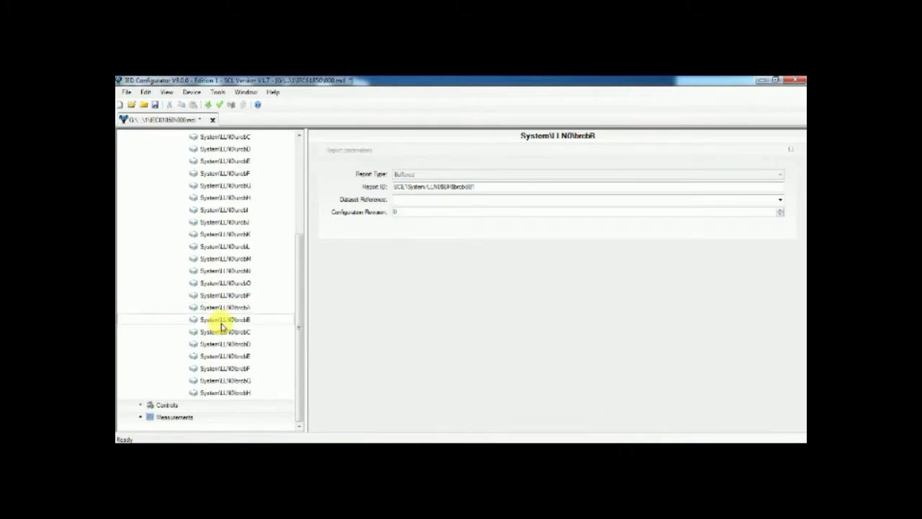
left_click(780, 202)
left_click(766, 217)
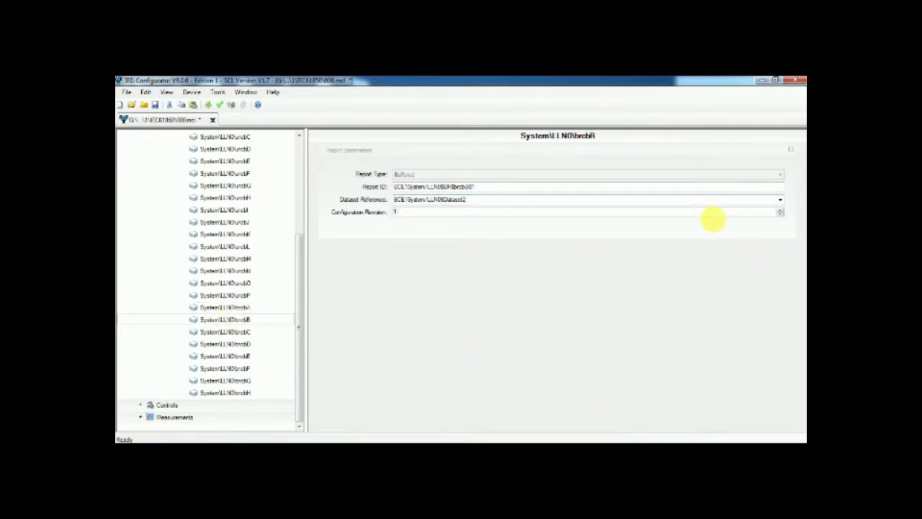
type("05")
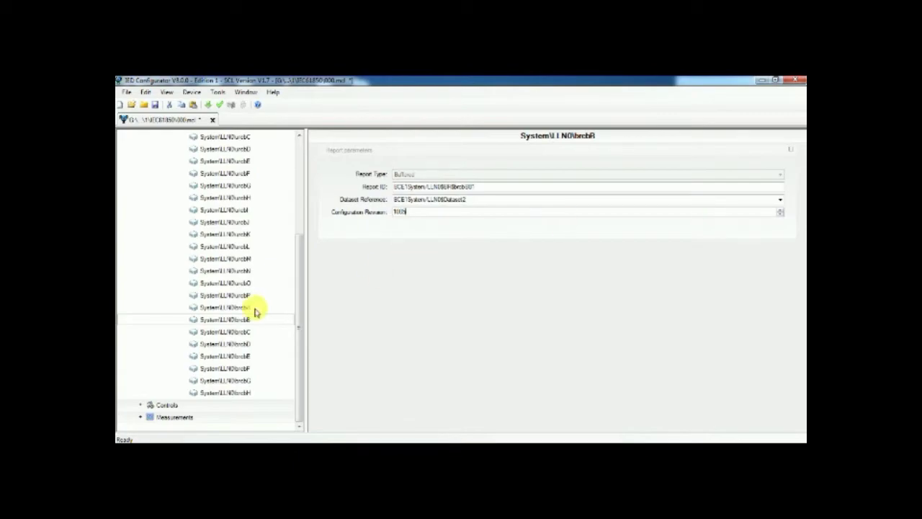
left_click(778, 200)
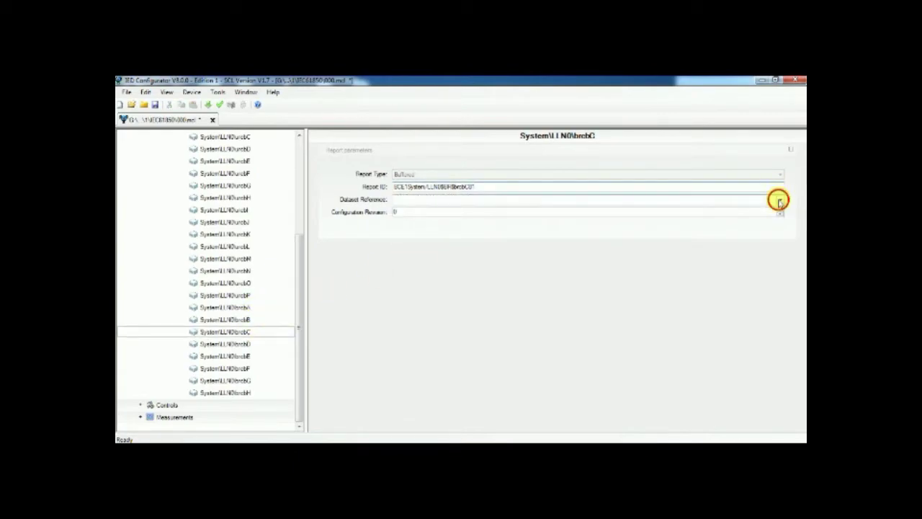
left_click(754, 215)
left_click(654, 213)
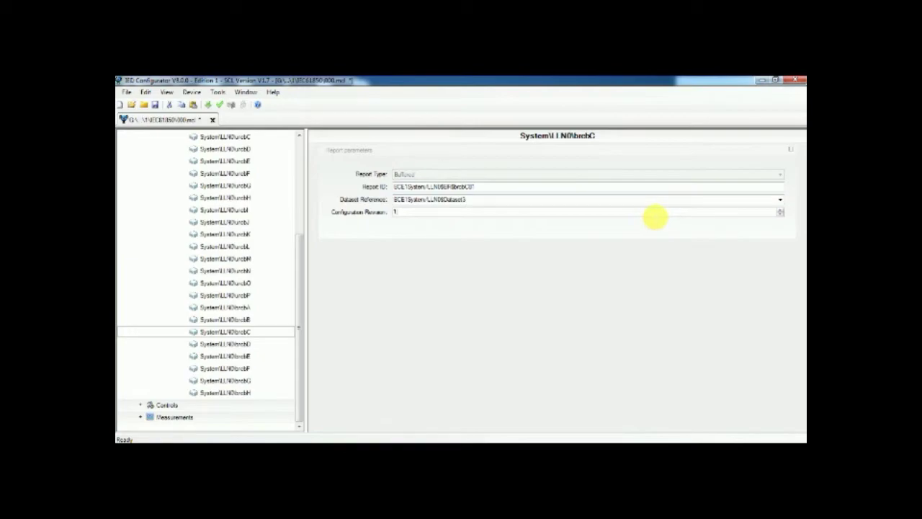
type("005")
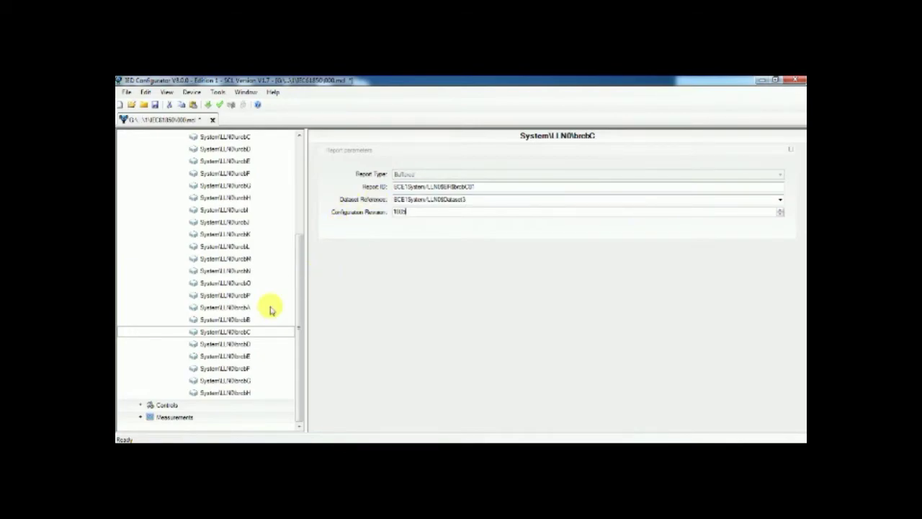
left_click(236, 345)
left_click(223, 105)
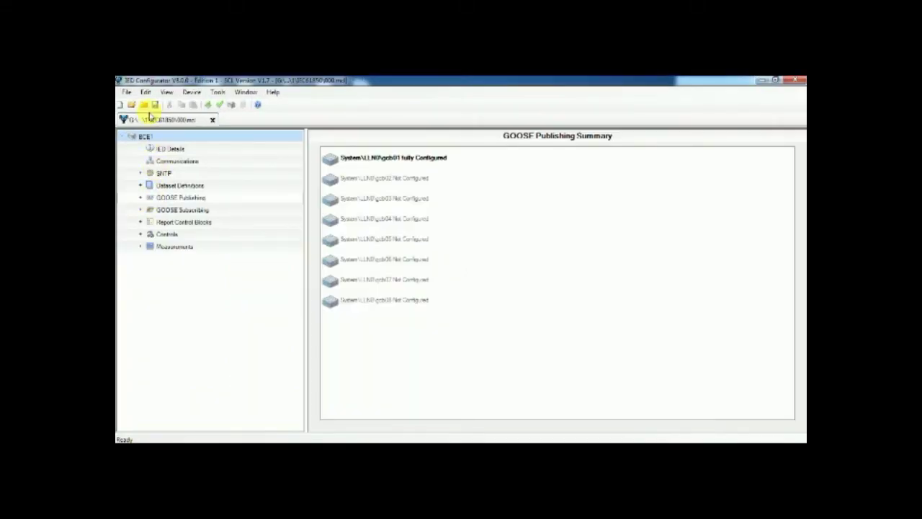
- Generate the configuration binary file for sending to the device
left_click(155, 105)
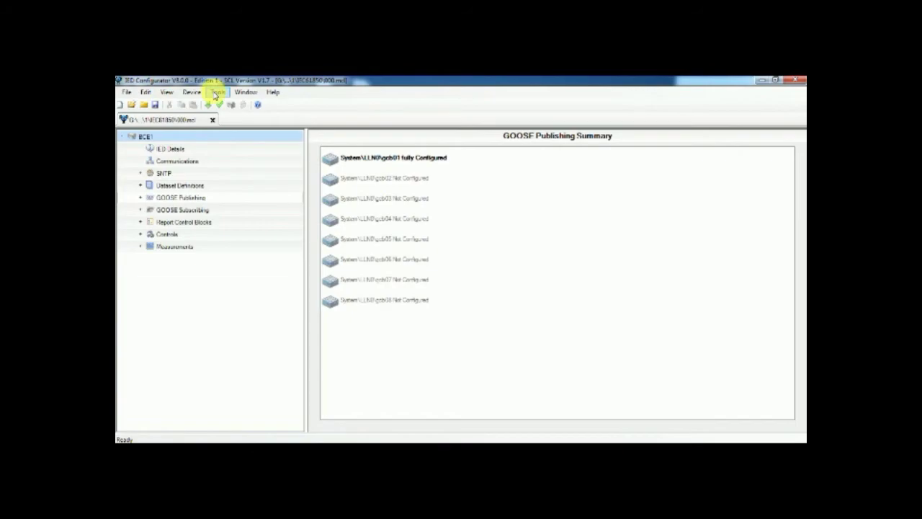